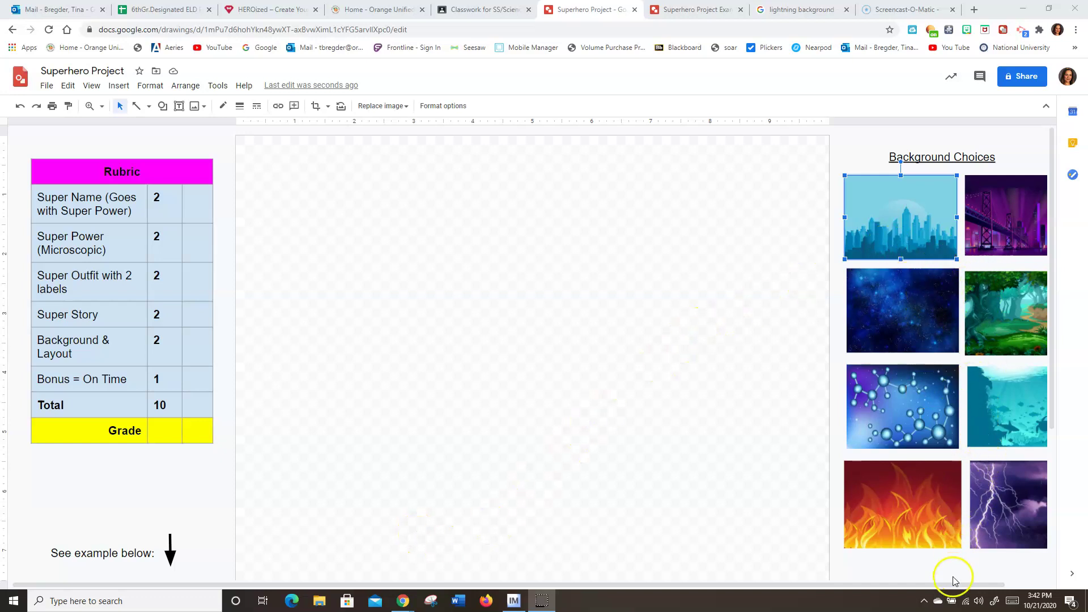
Step: Place the blue city skyline picture on the canvas and stretch it to fill the whole canvas
drag(953, 587, 1018, 587)
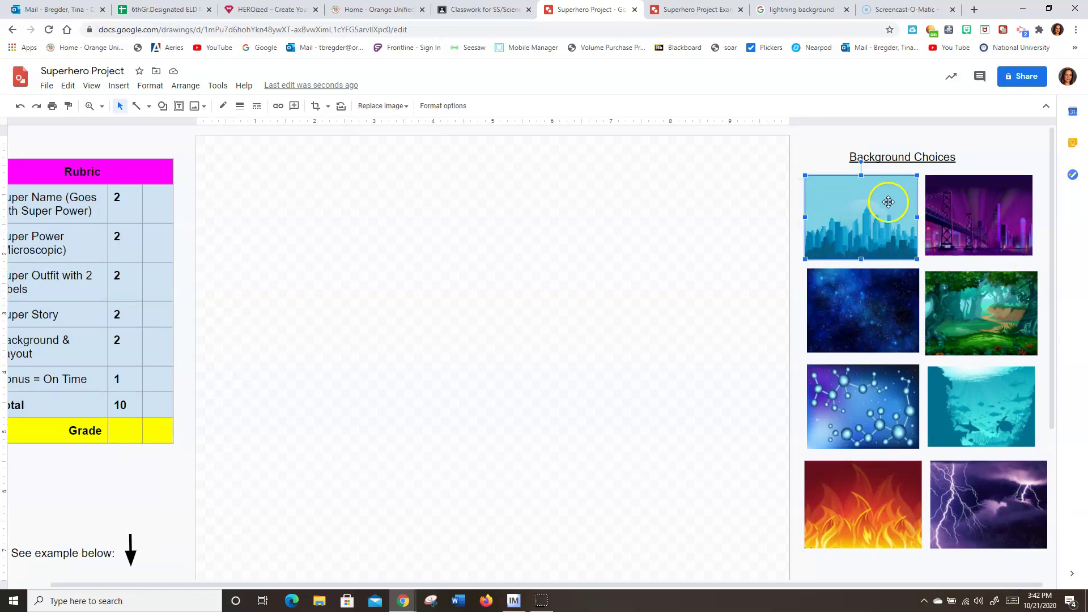
drag(863, 213, 264, 172)
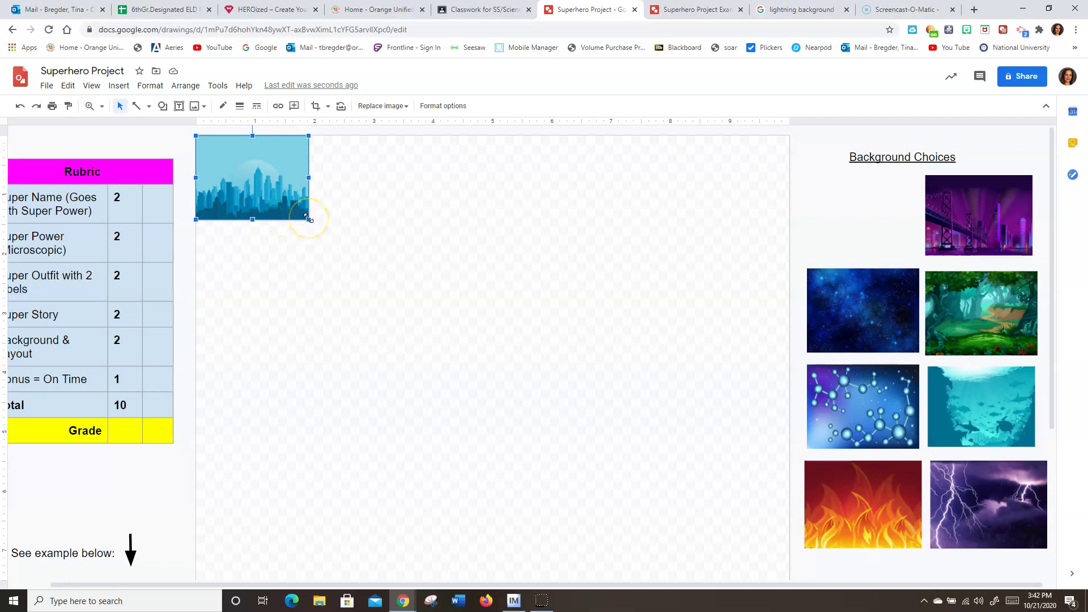
drag(309, 219, 737, 578)
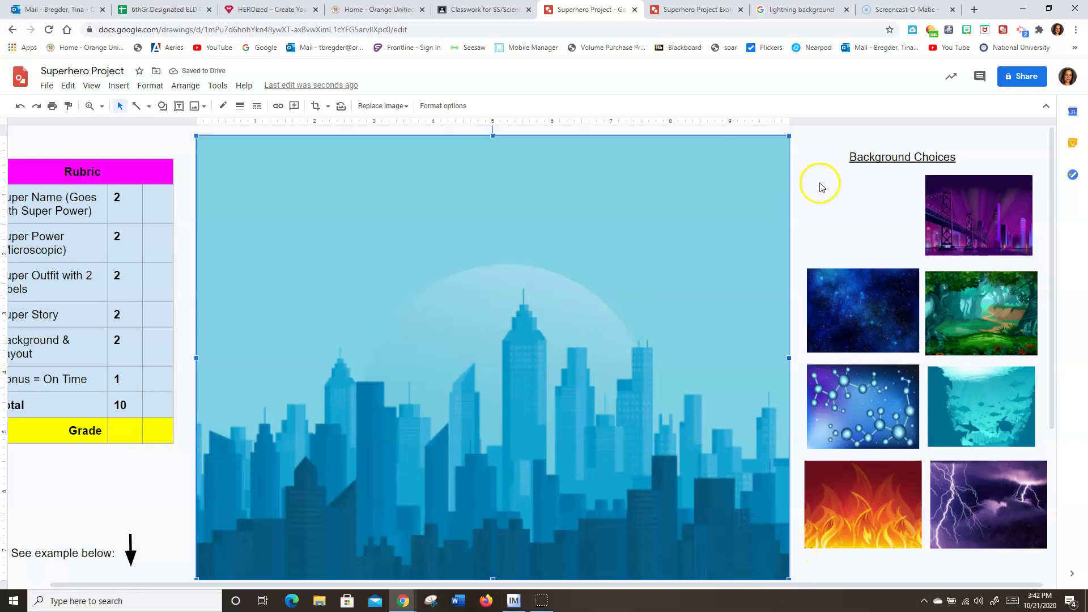
Step: Nudge the starry picture aside and send the city skyline picture to the back
click(819, 214)
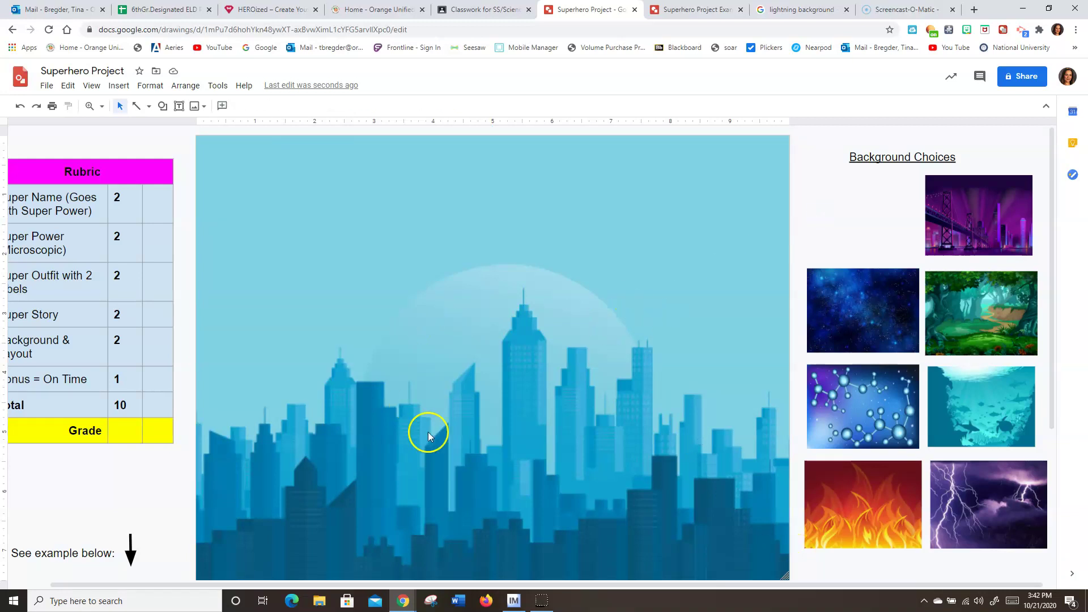
mouse_move(828, 289)
mouse_down()
mouse_move(665, 272)
mouse_move(805, 277)
mouse_move(821, 288)
mouse_up()
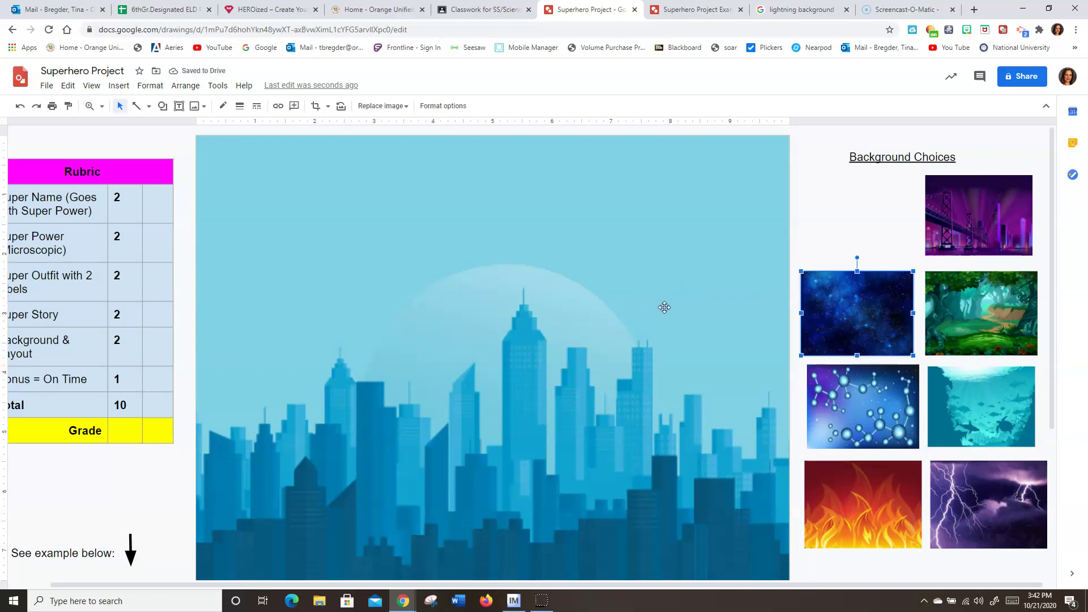
right_click(665, 308)
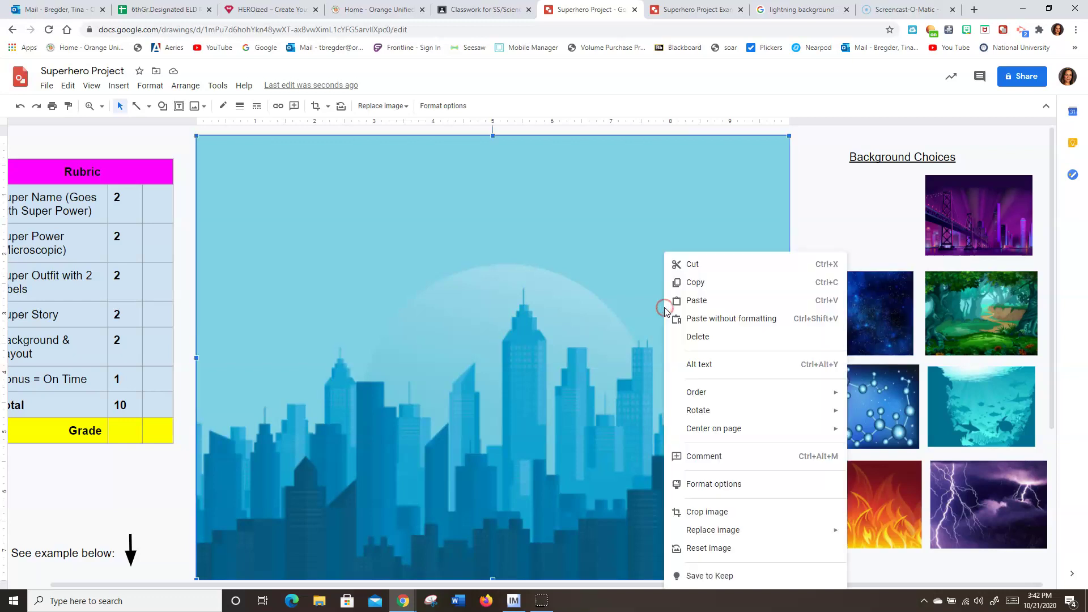
mouse_move(707, 395)
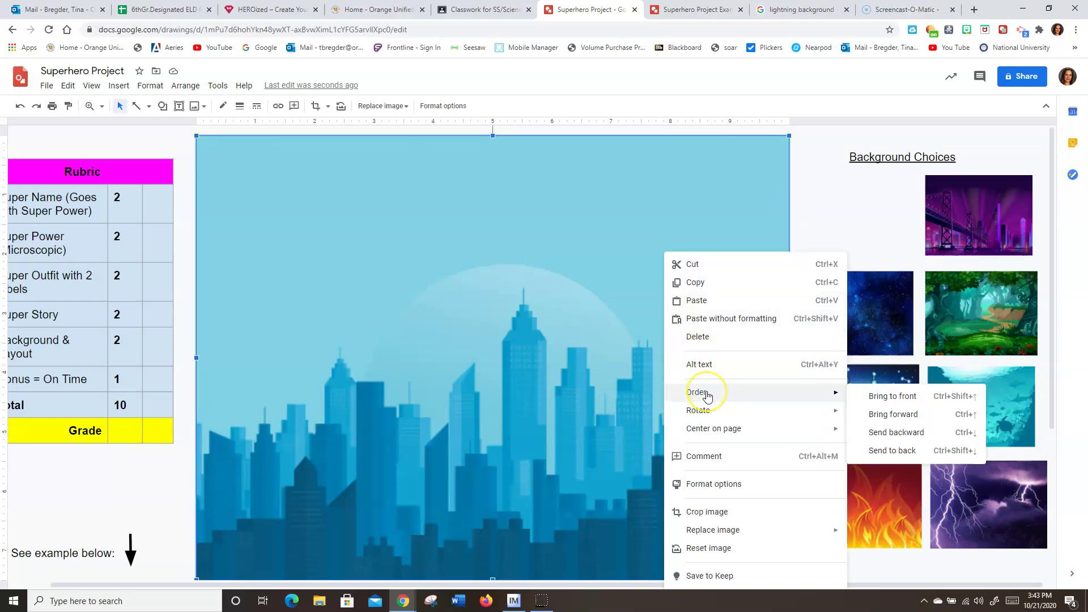
click(893, 451)
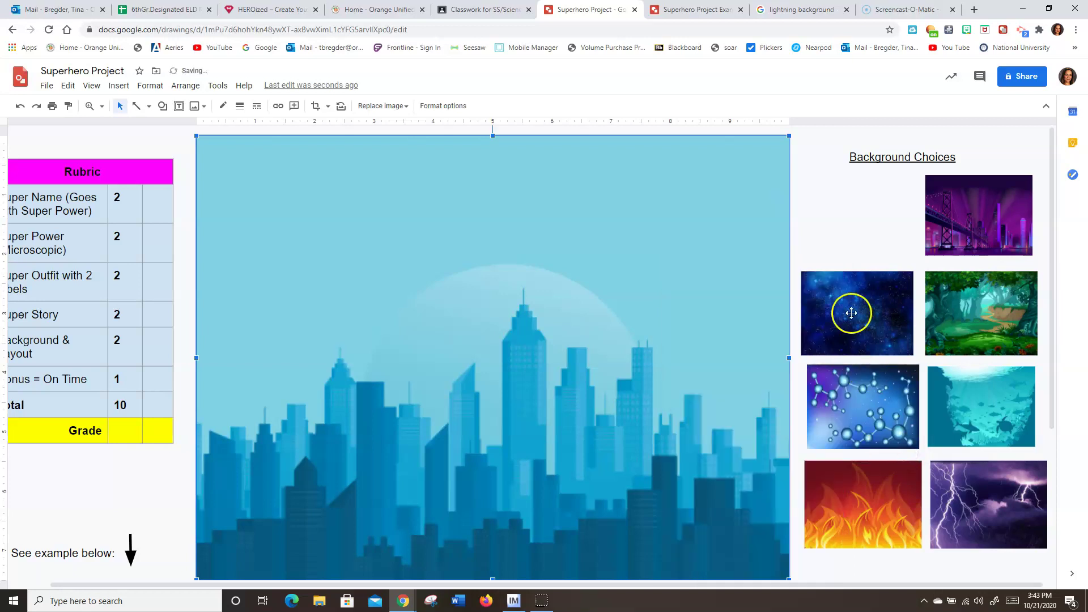
Step: Move the starry picture over the city picture's edge and bring the city picture forward two layers
drag(852, 313, 775, 302)
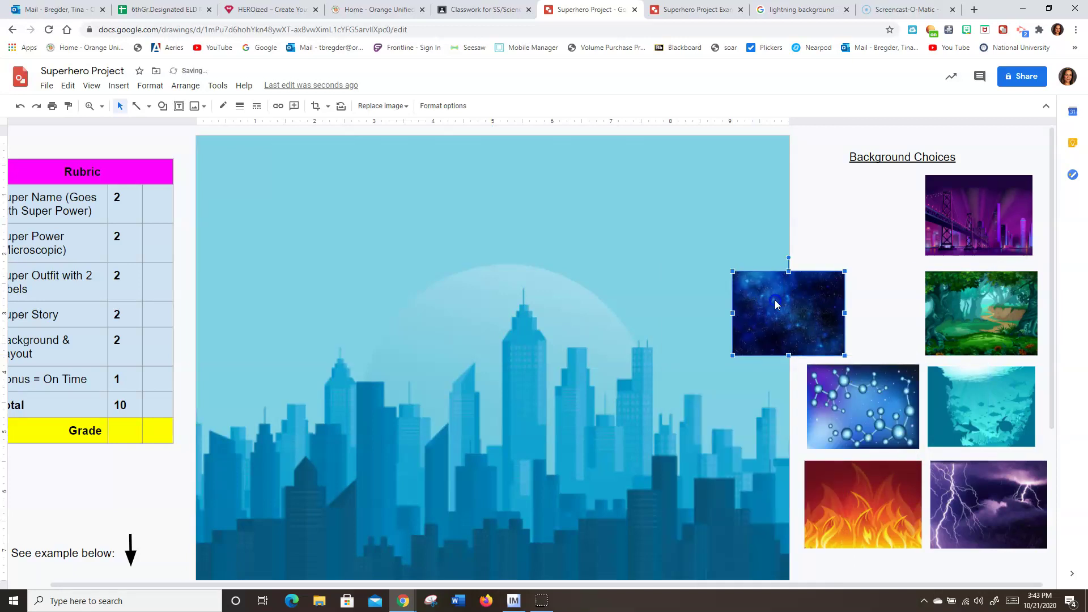
right_click(646, 298)
mouse_move(703, 399)
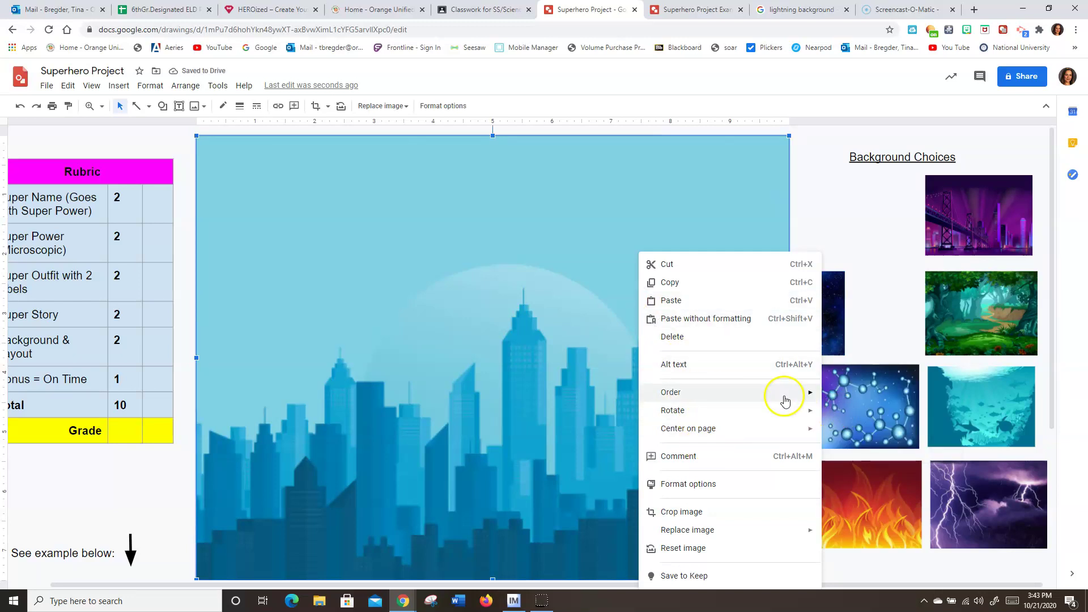
click(851, 414)
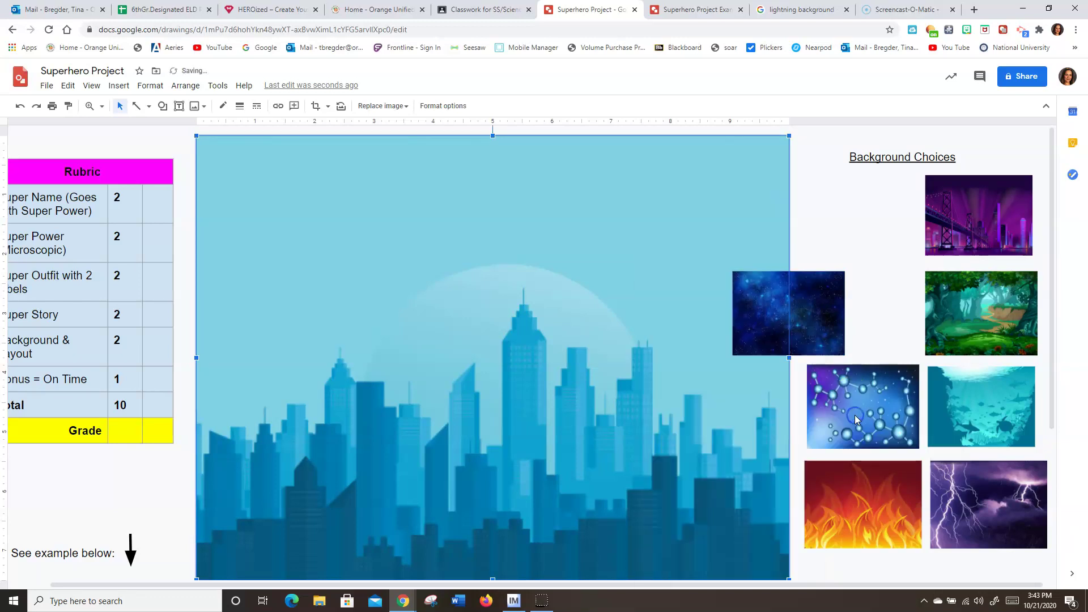
right_click(775, 369)
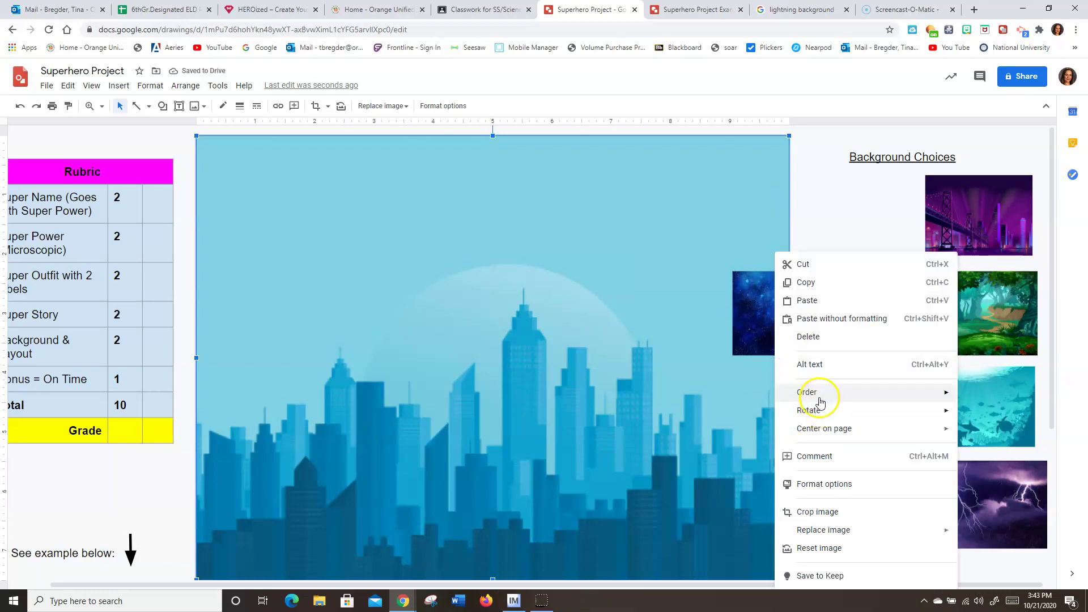
mouse_move(822, 400)
click(721, 413)
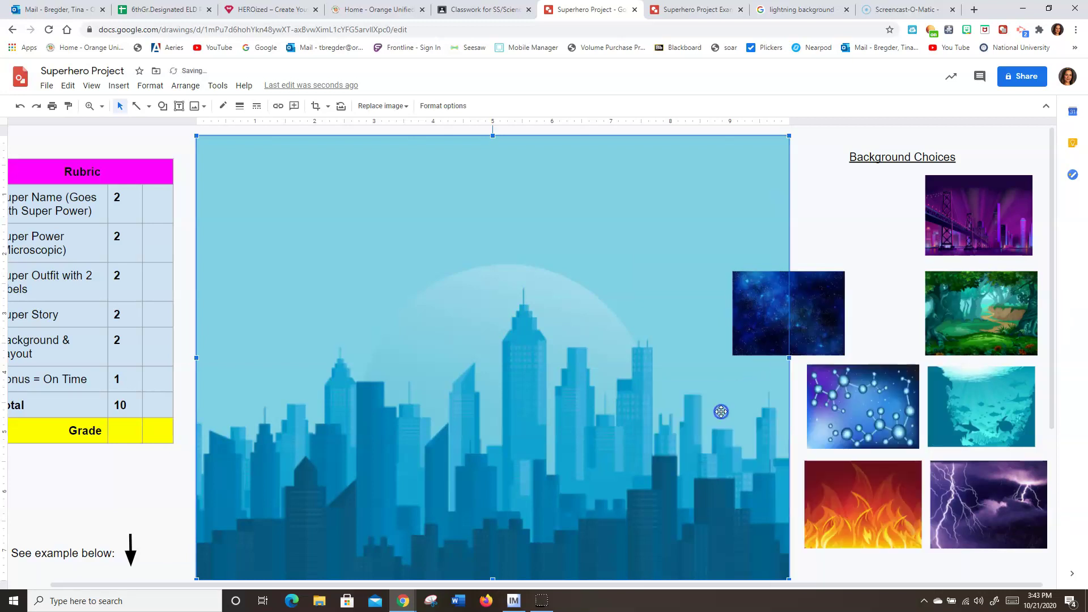
Step: Bring the city picture forward again, then to the front, and shift it slightly right
right_click(665, 332)
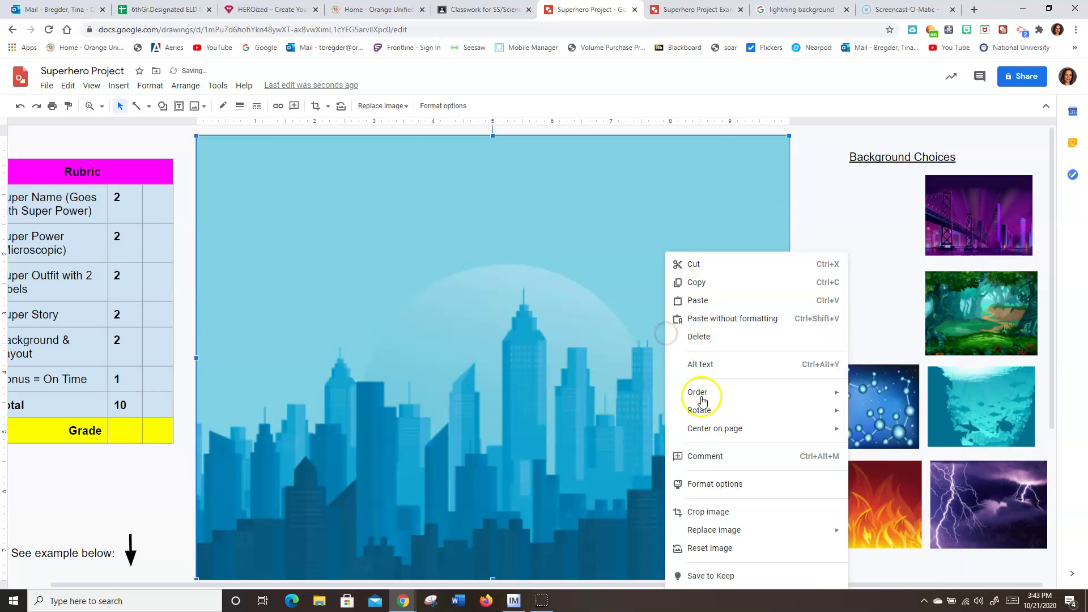
mouse_move(703, 399)
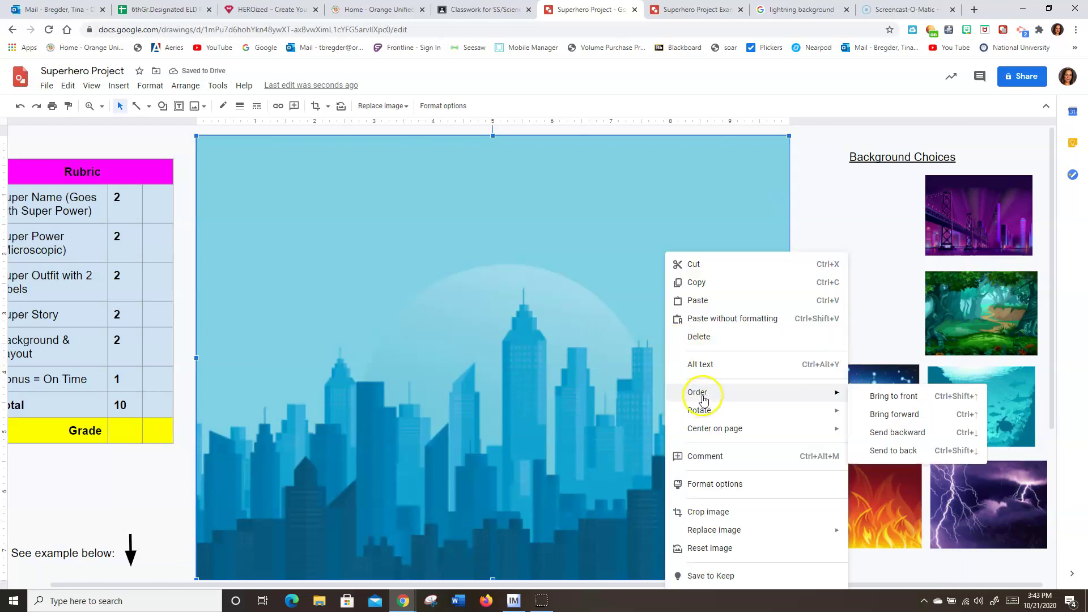
click(909, 415)
right_click(656, 354)
mouse_move(692, 393)
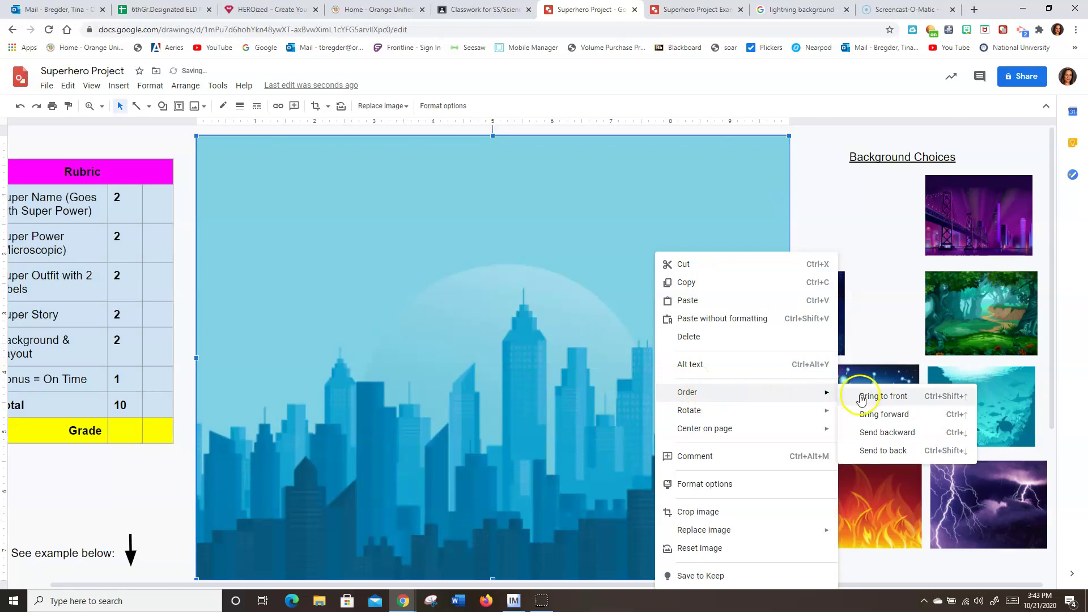
click(864, 400)
mouse_move(800, 295)
mouse_down()
mouse_move(720, 284)
mouse_move(807, 284)
mouse_up()
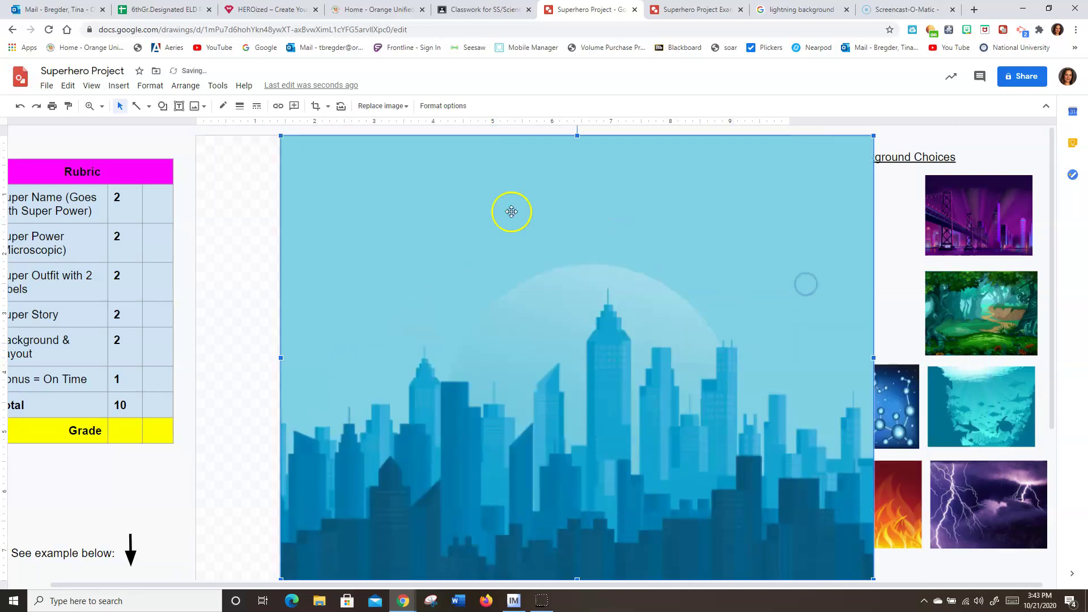
Step: Undo three changes, return the starry picture to the choices, and delete the city skyline picture
click(15, 106)
click(16, 106)
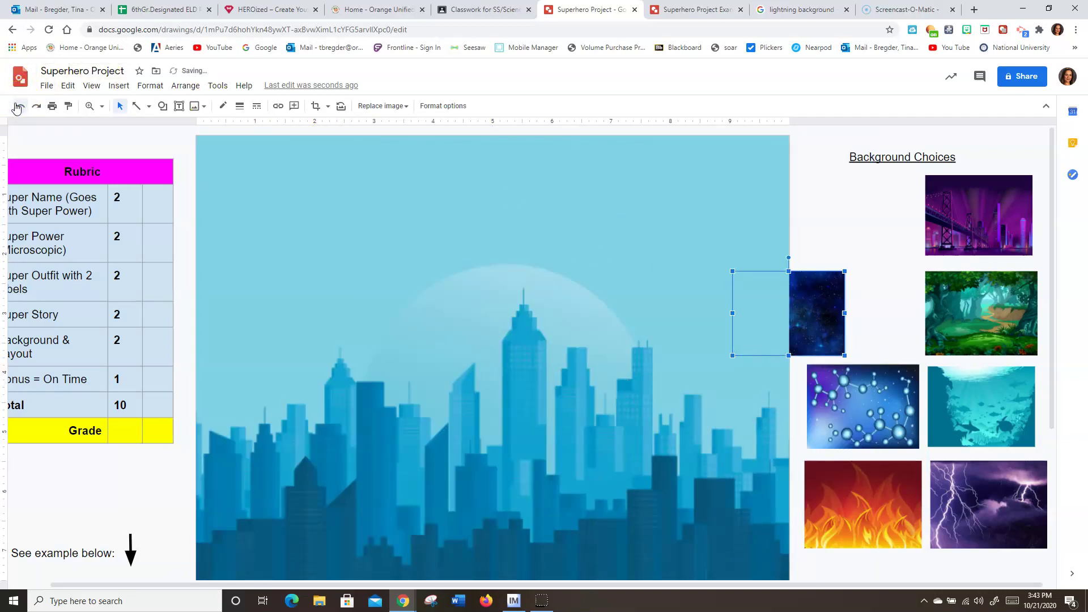
click(16, 106)
drag(816, 297, 891, 304)
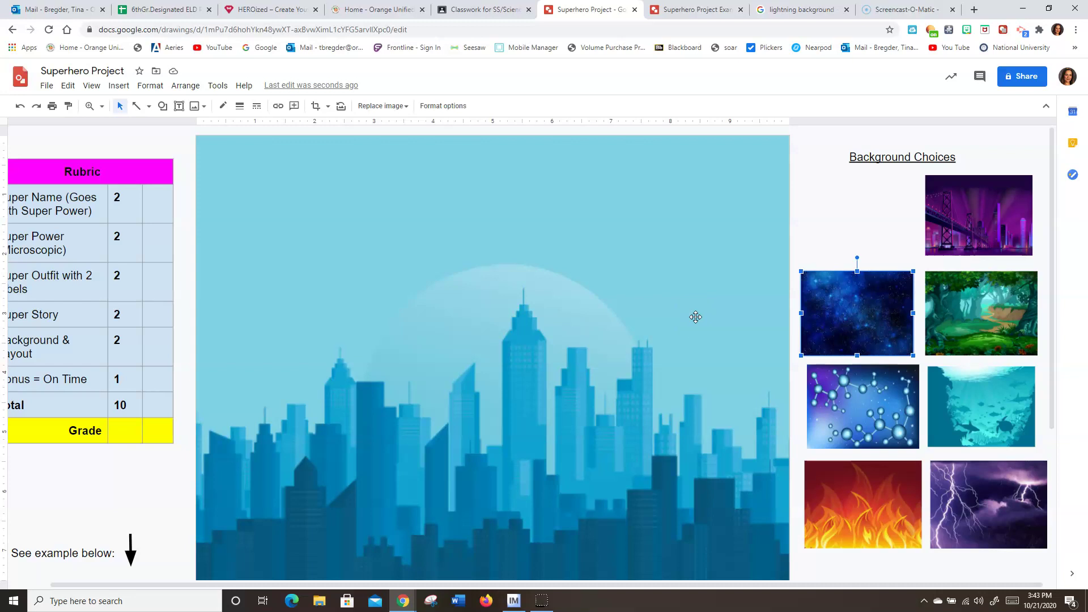
click(696, 317)
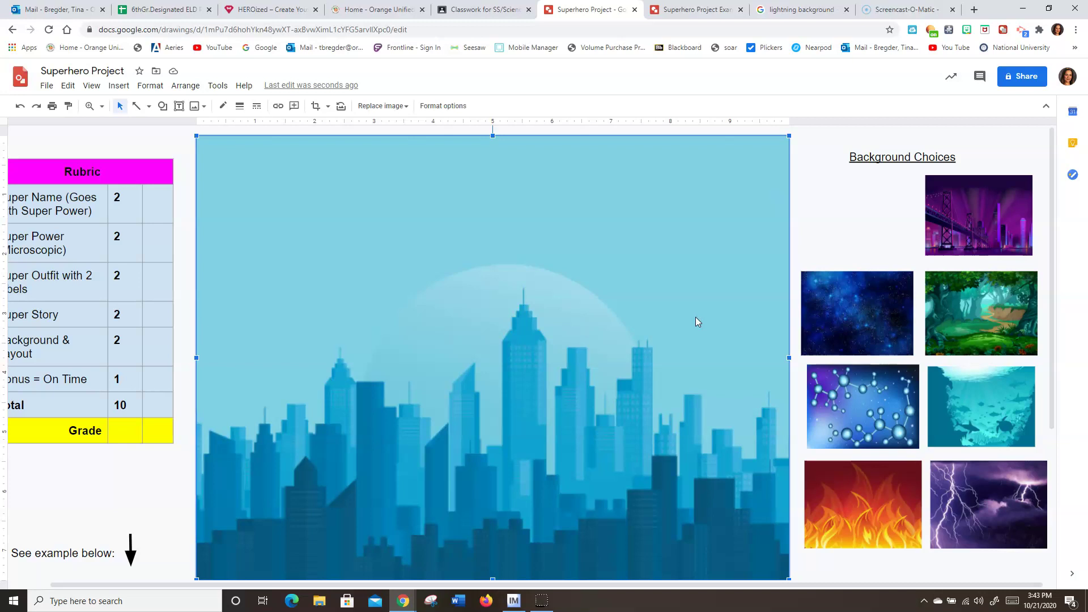
key(Delete)
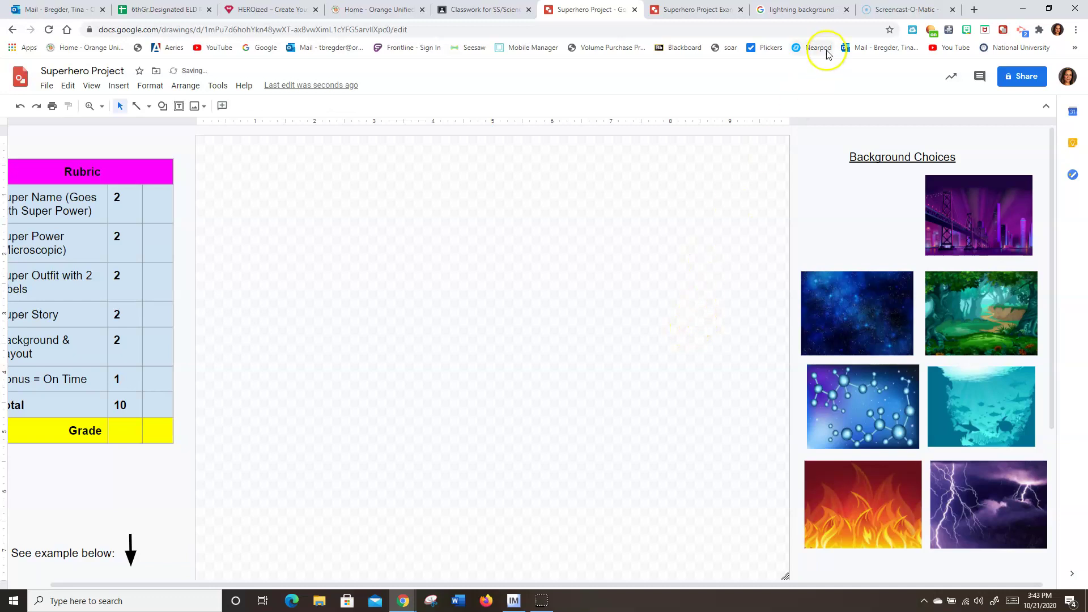
Step: In the 'lightning background' image results, preview the first lightning picture and copy it
click(808, 9)
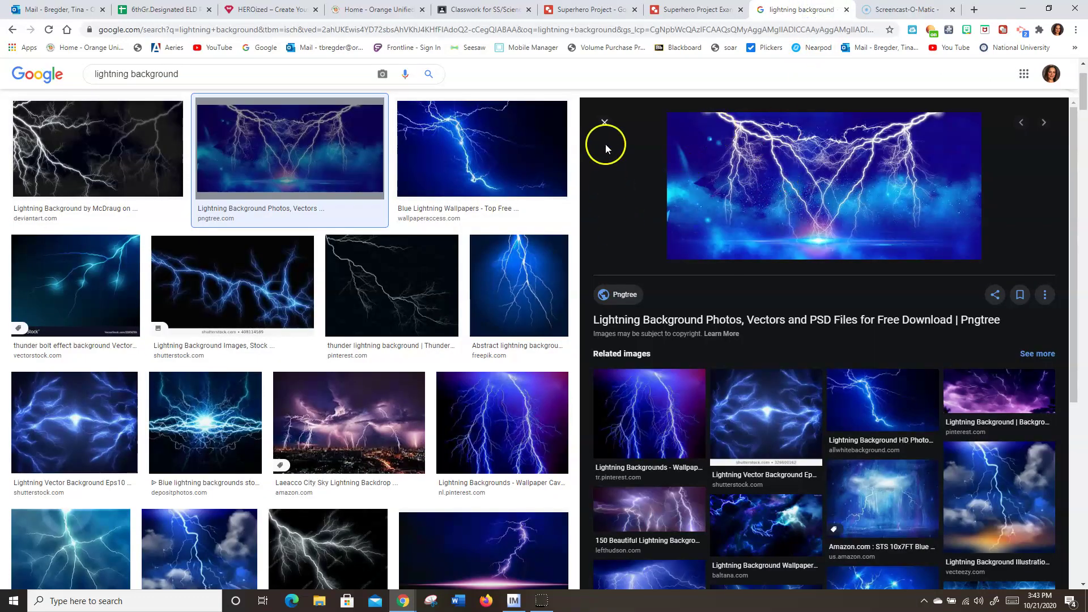
click(605, 123)
scroll(522, 245, up, 2)
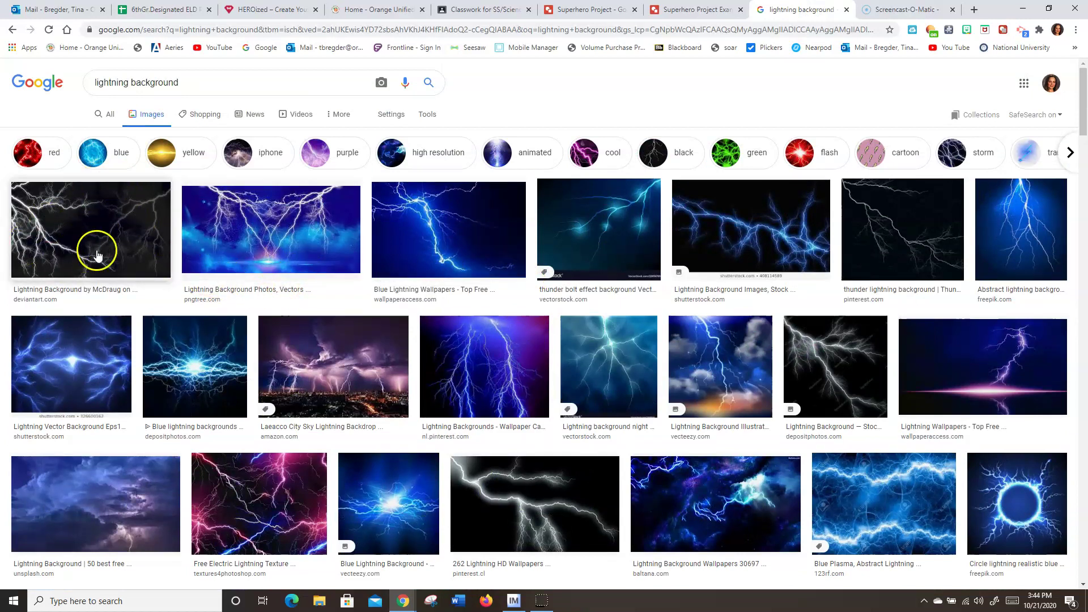
click(72, 238)
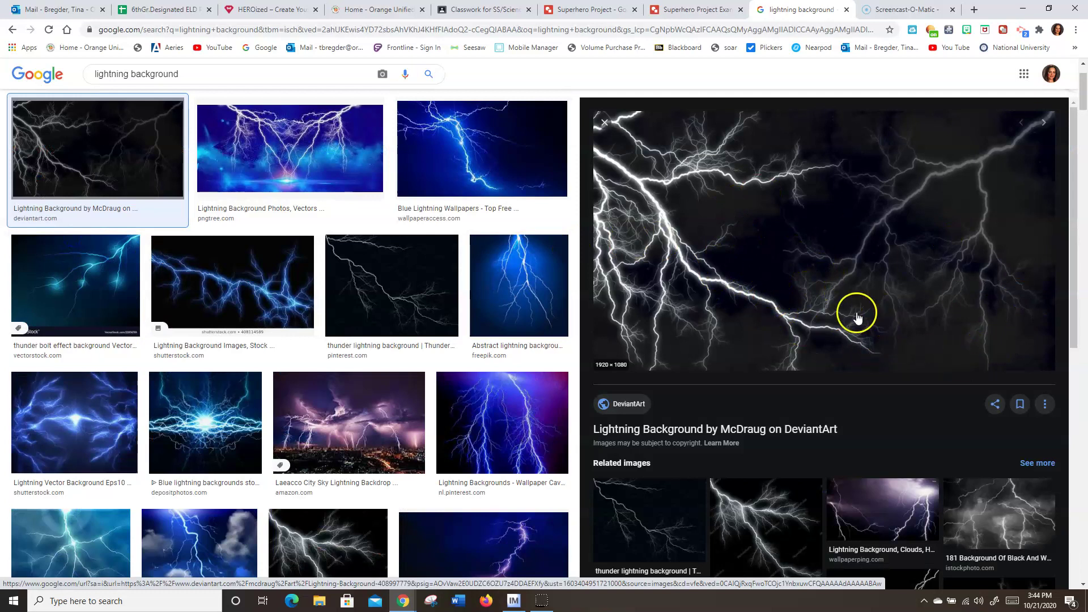
right_click(872, 279)
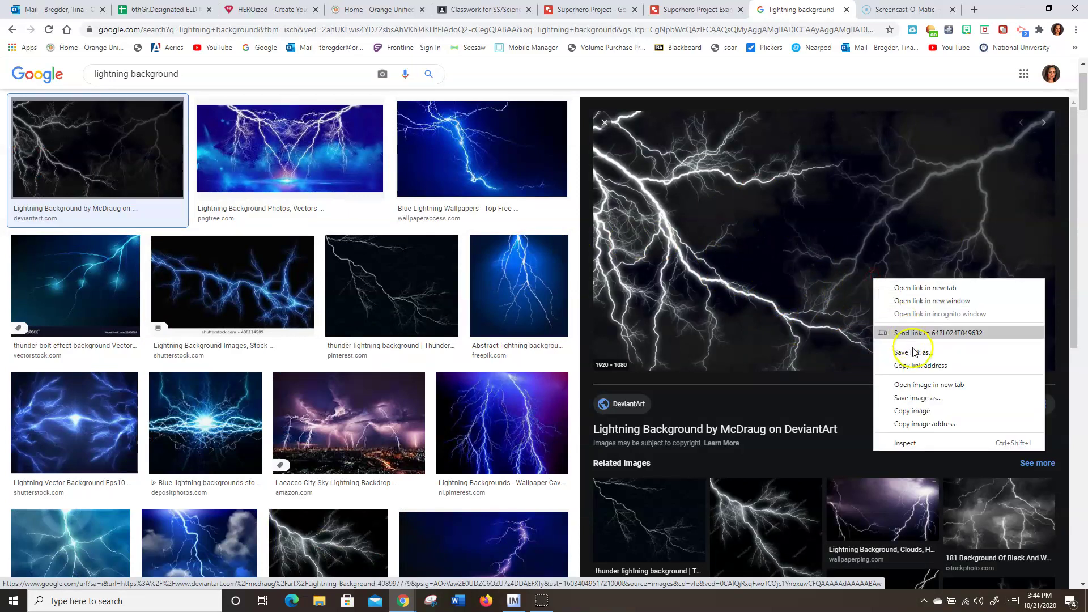
click(931, 412)
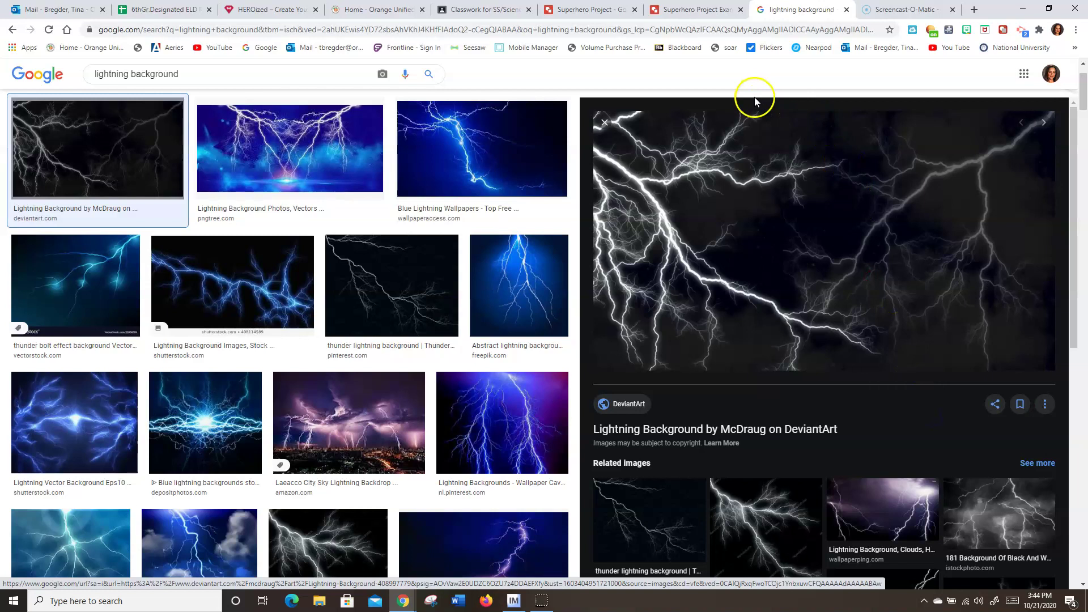
Step: Paste the lightning picture into the Superhero Project drawing and move it to the canvas's top-left corner
click(601, 9)
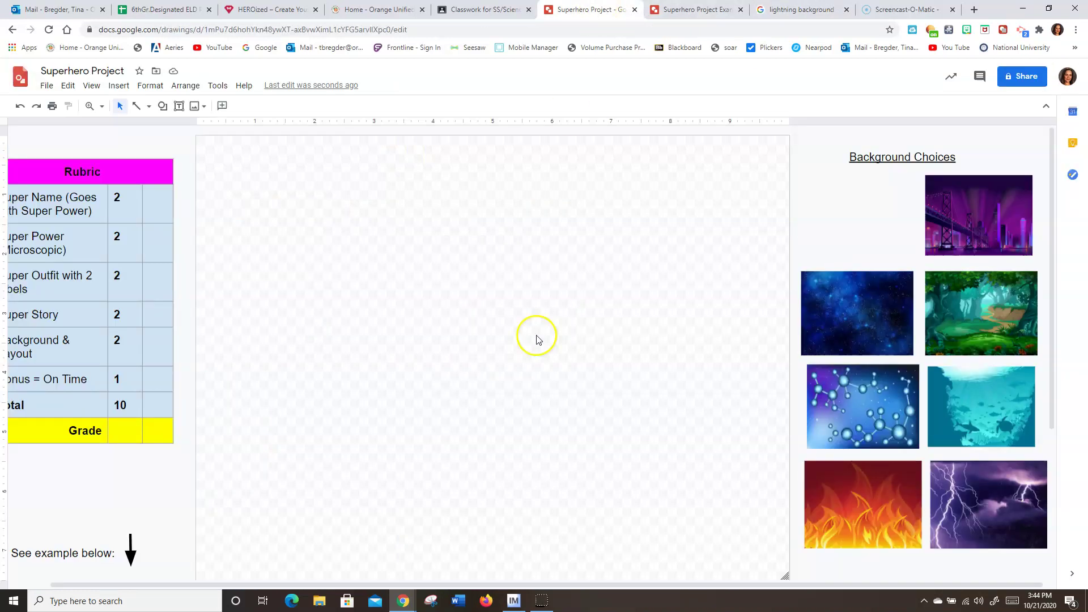
right_click(267, 191)
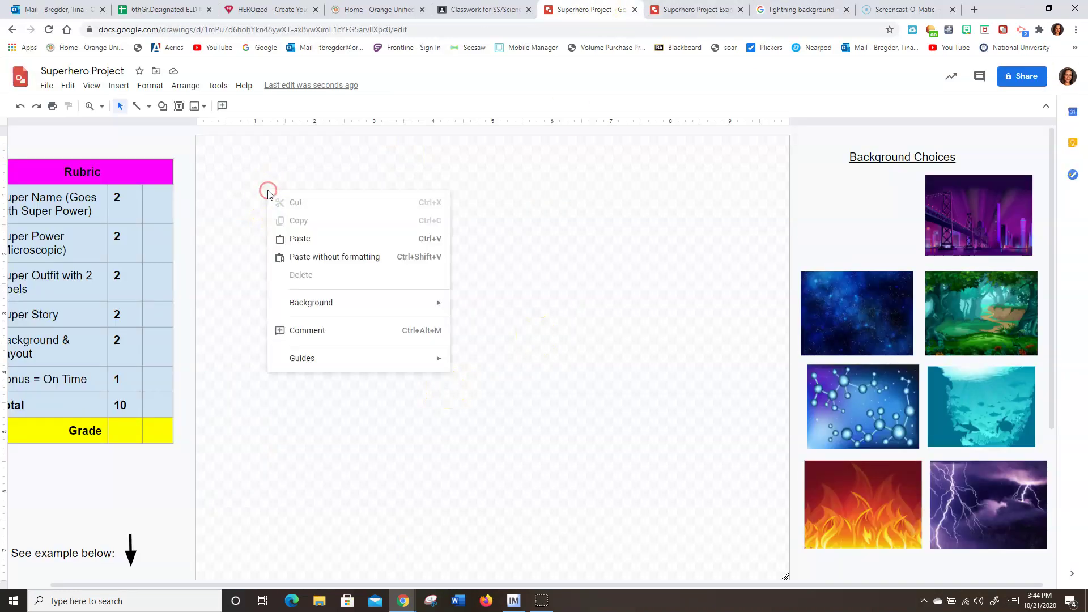
click(292, 240)
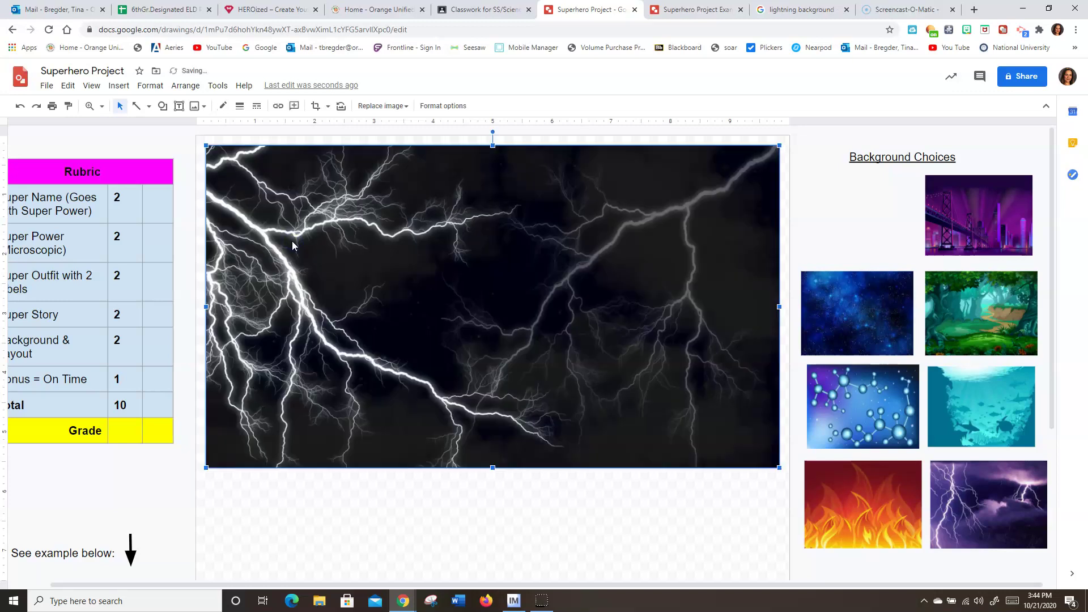
drag(291, 240, 281, 219)
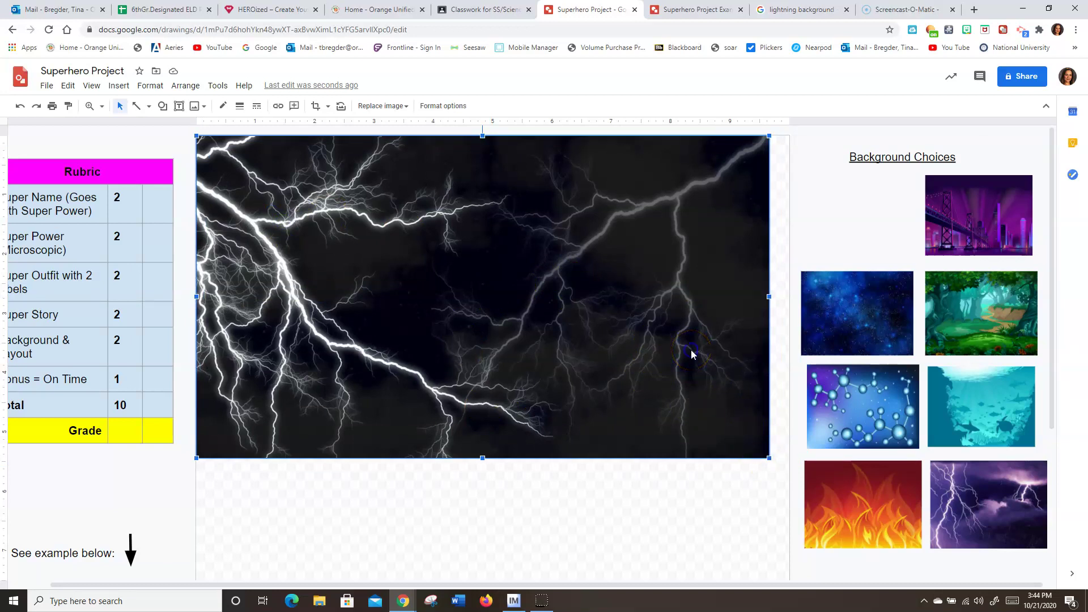
Step: Crop the right side off the lightning picture
double_click(691, 353)
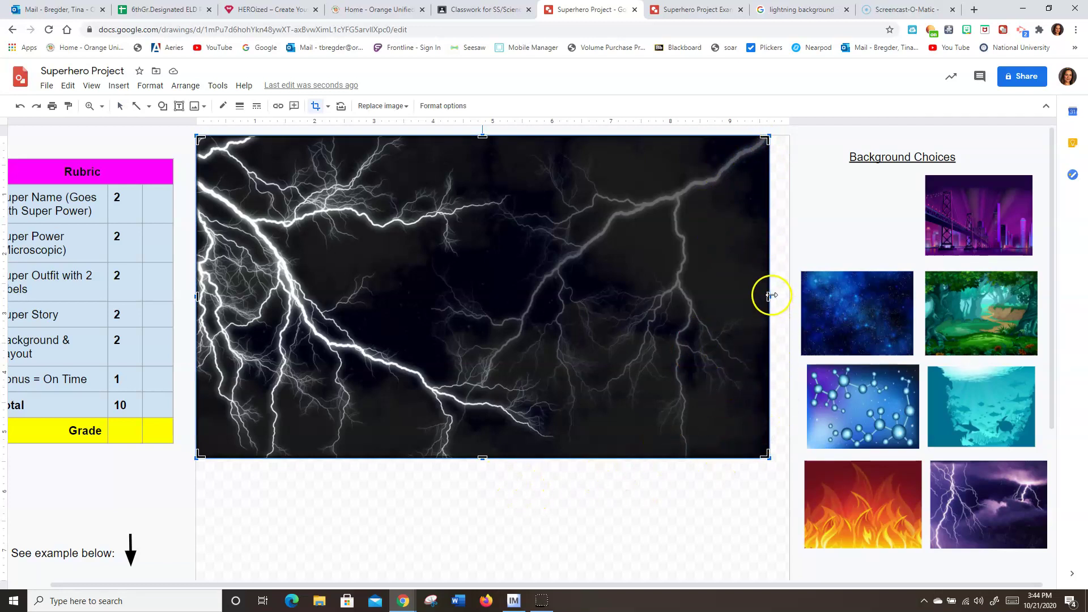
drag(768, 297, 630, 290)
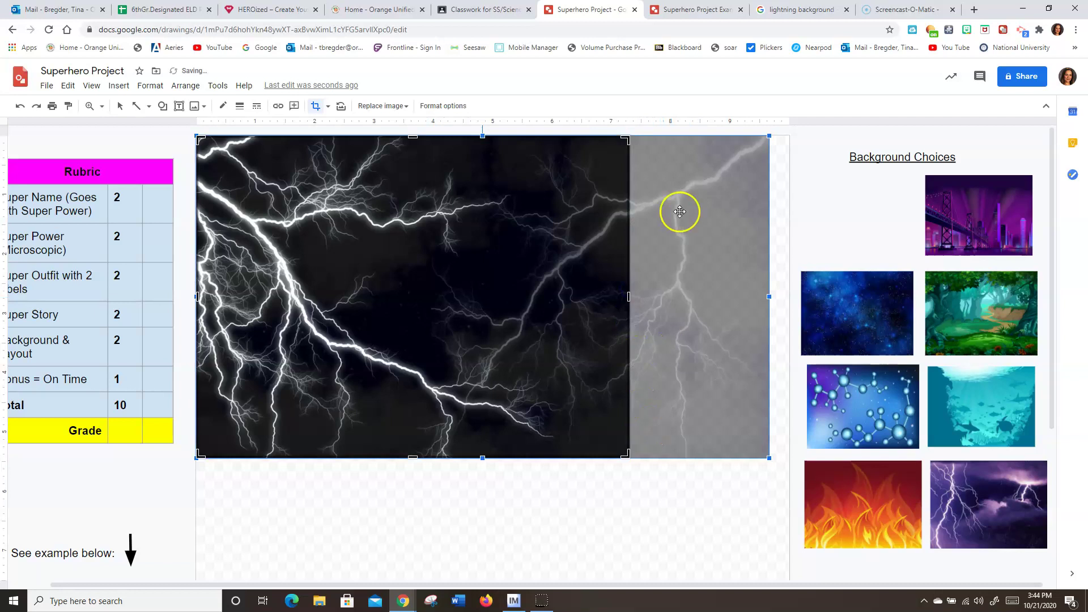
click(659, 498)
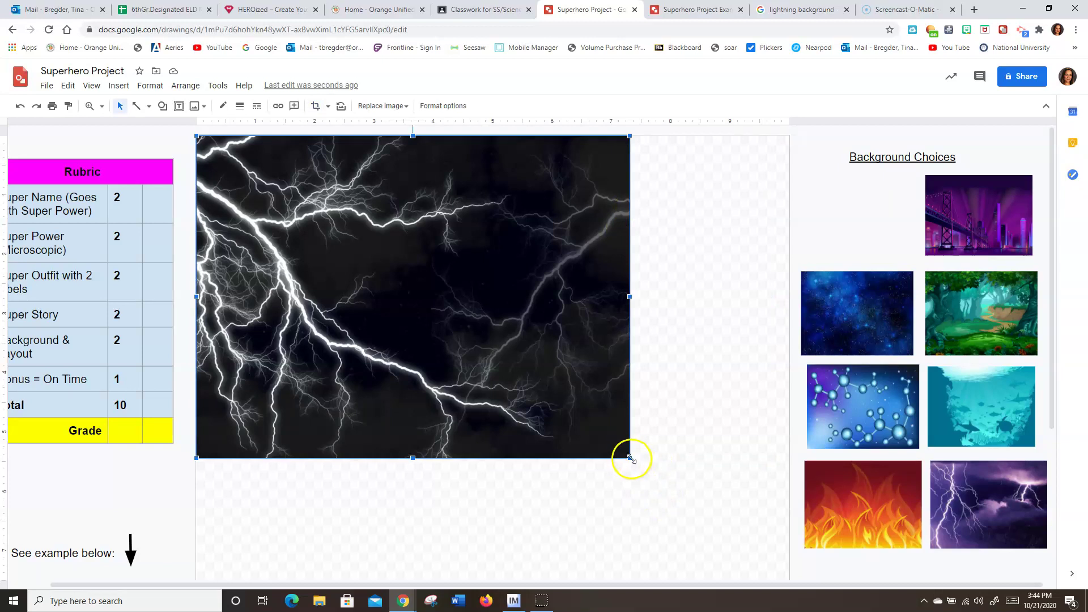
Step: Stretch the lightning picture over the whole canvas, move the starry picture, and reselect the lightning picture
drag(628, 457, 758, 578)
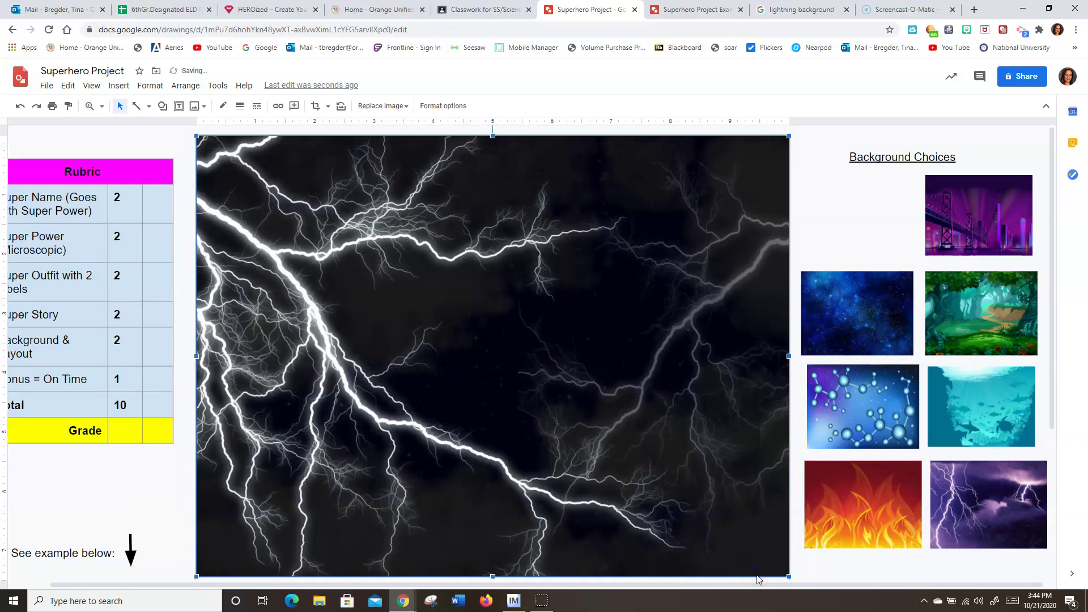
scroll(756, 574, down, 2)
scroll(756, 574, up, 2)
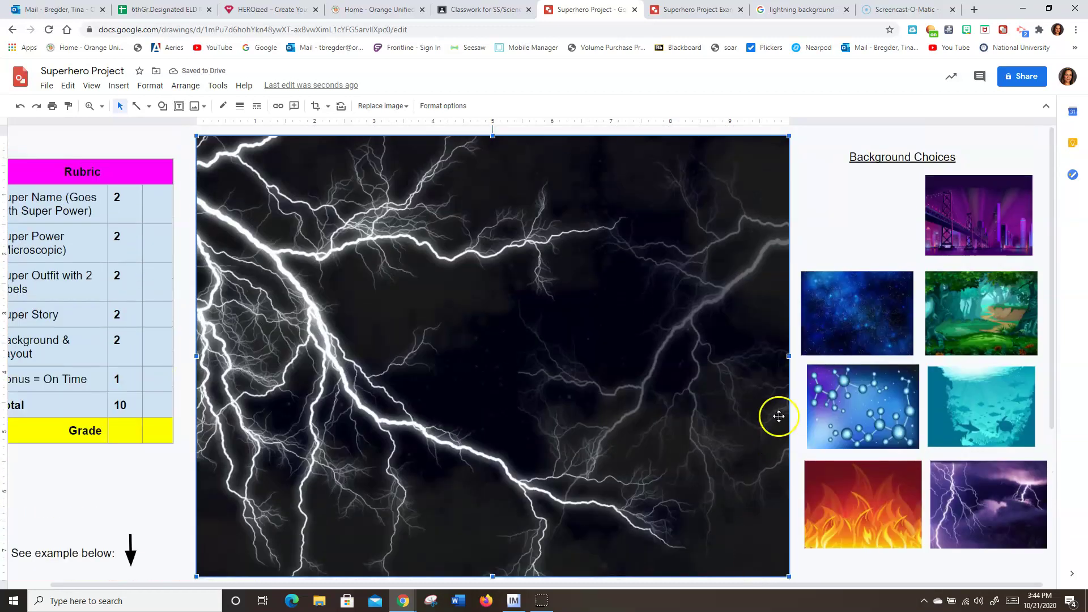
drag(835, 306, 882, 300)
click(697, 294)
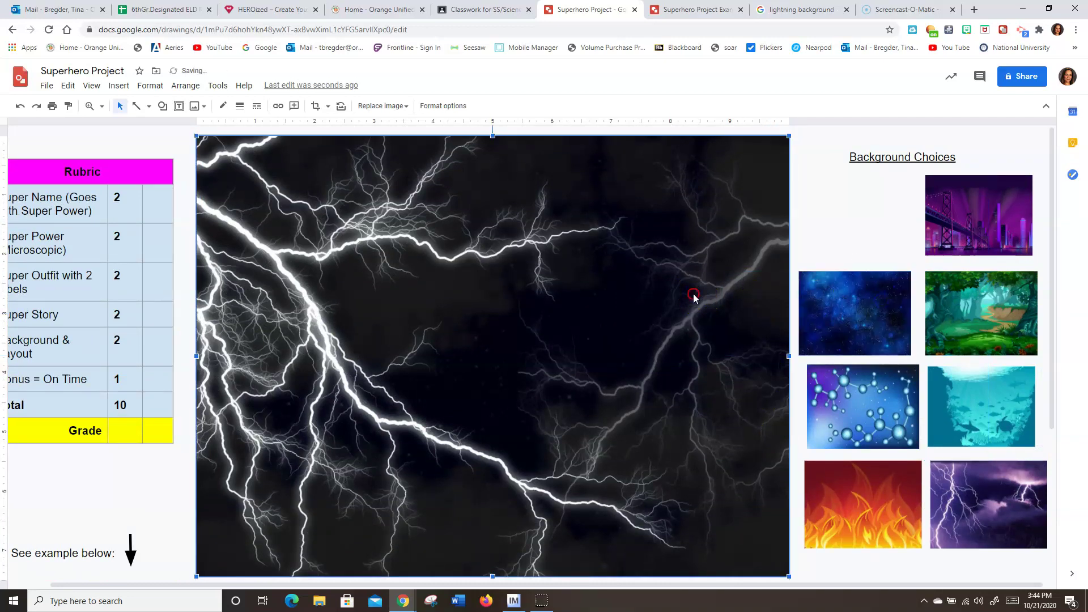
Step: Send the lightning picture to the back, then move the starry picture and reselect the lightning picture
right_click(694, 296)
mouse_move(746, 392)
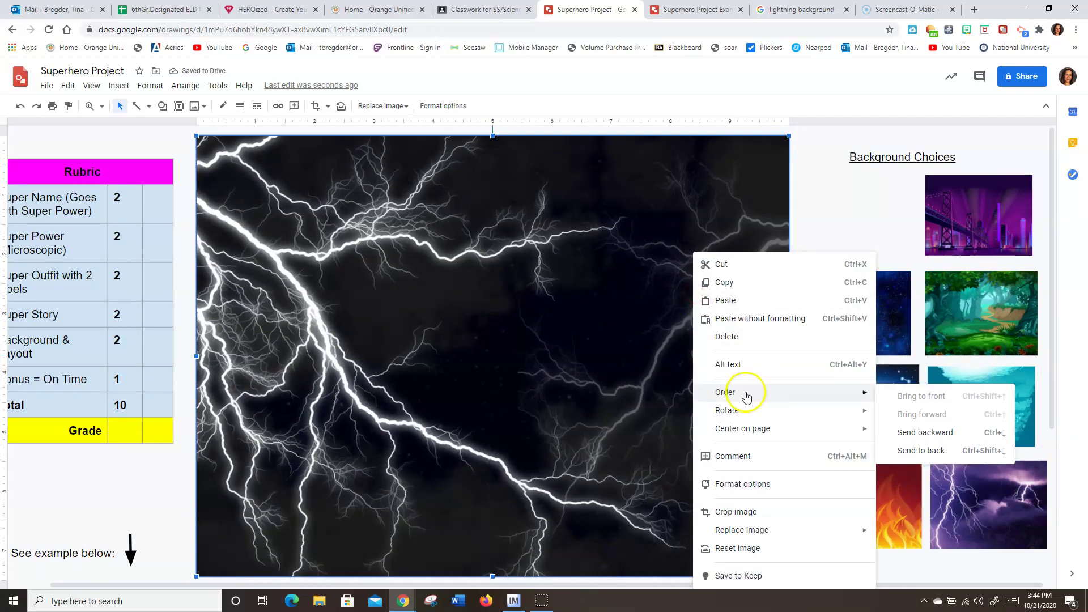
click(919, 451)
drag(826, 348, 832, 322)
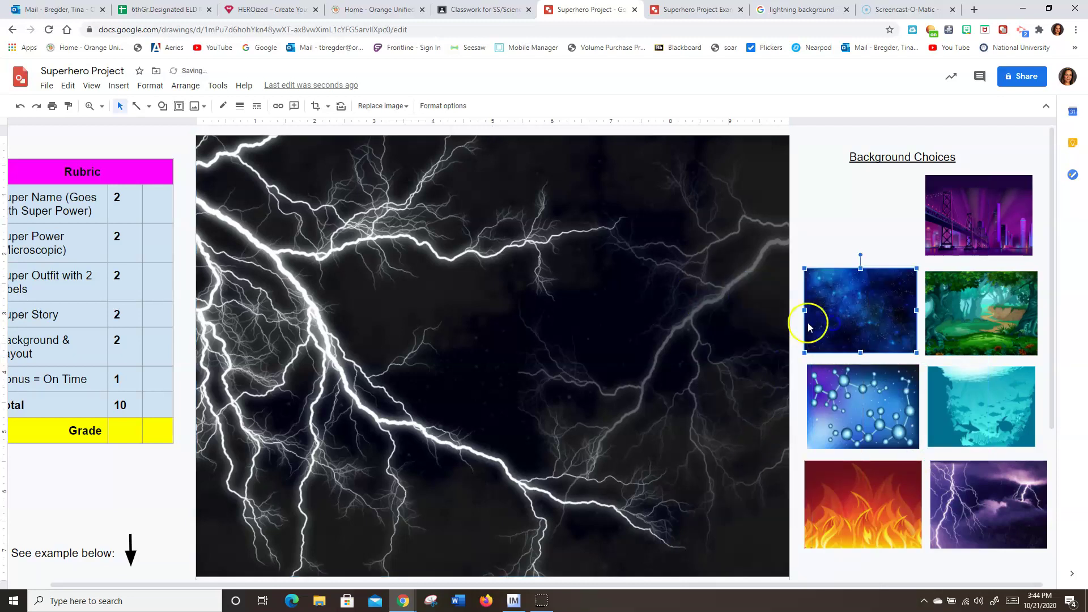
click(615, 328)
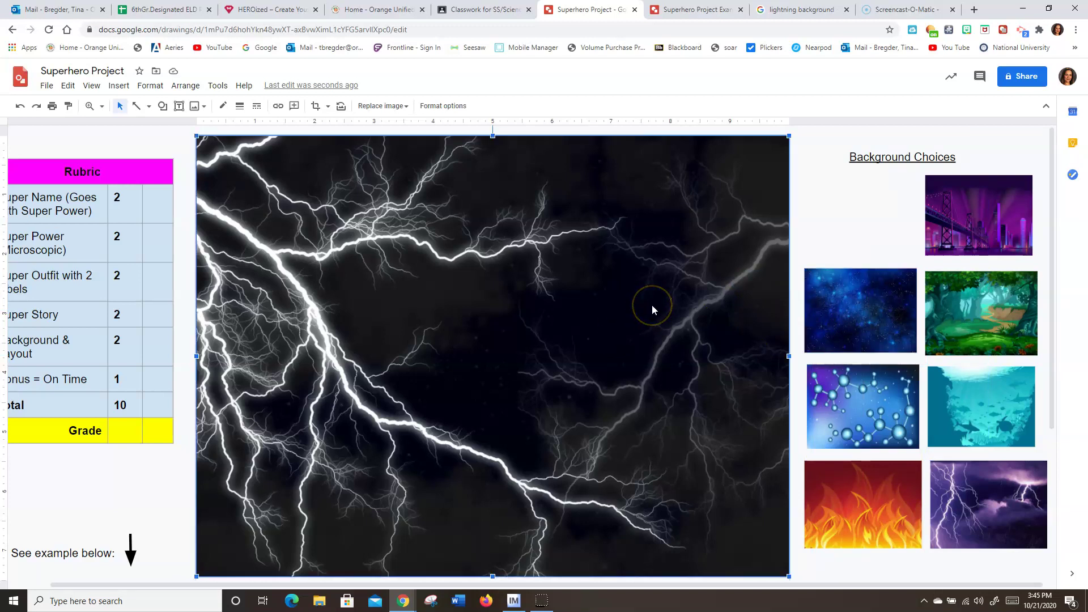
Step: Delete the lightning picture and stretch the starry space picture to fill the canvas
key(Delete)
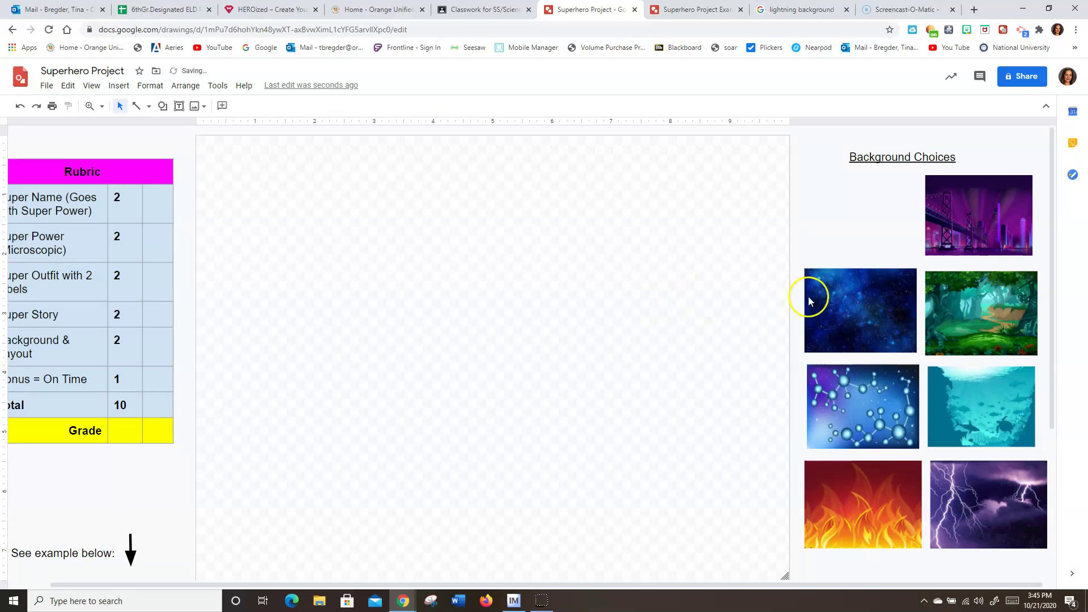
drag(827, 296, 221, 165)
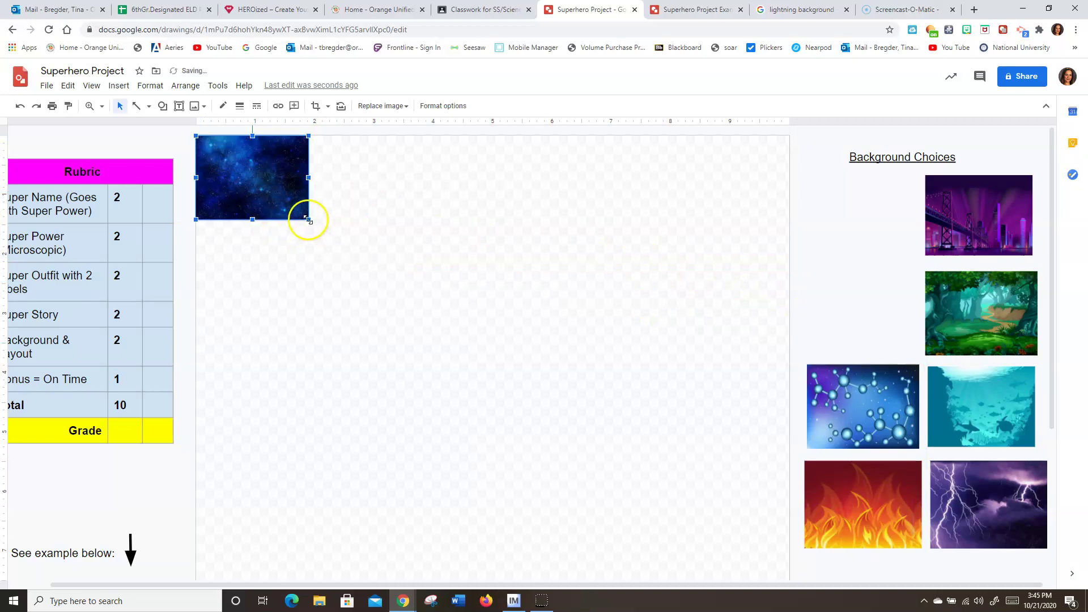
drag(308, 219, 661, 587)
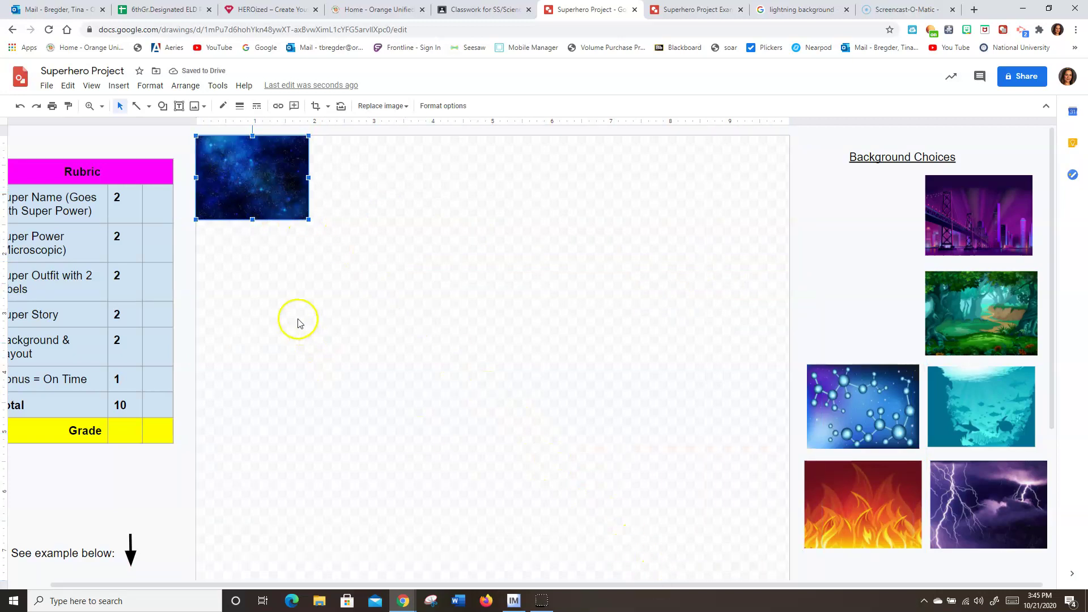
mouse_move(309, 219)
mouse_down()
mouse_move(622, 539)
mouse_move(649, 582)
mouse_up()
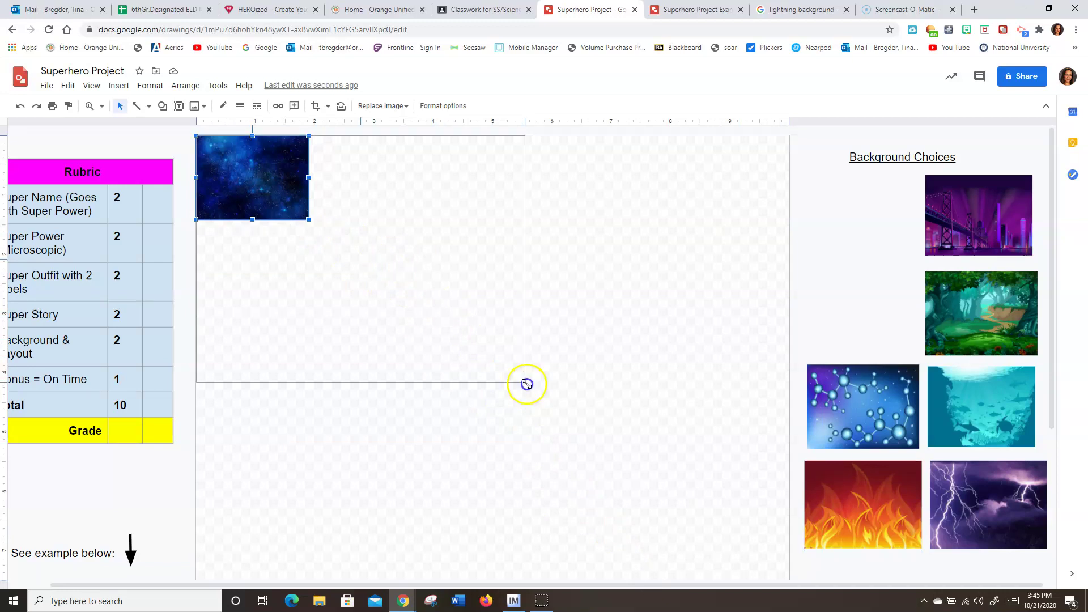
drag(526, 384, 765, 576)
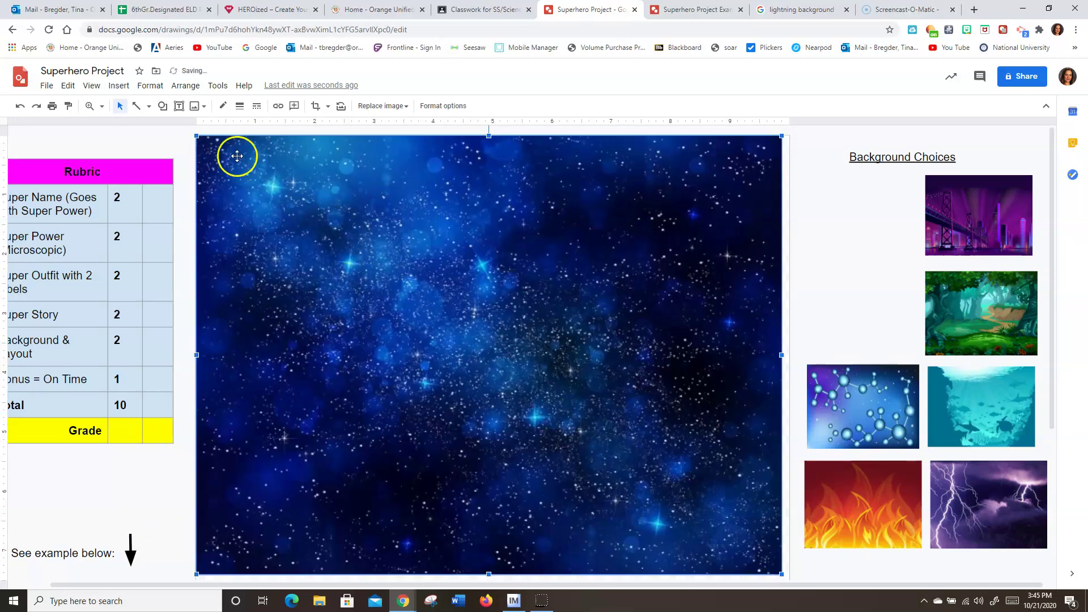
Step: Upload the cell sister image from the computer onto the drawing
click(115, 87)
mouse_move(125, 109)
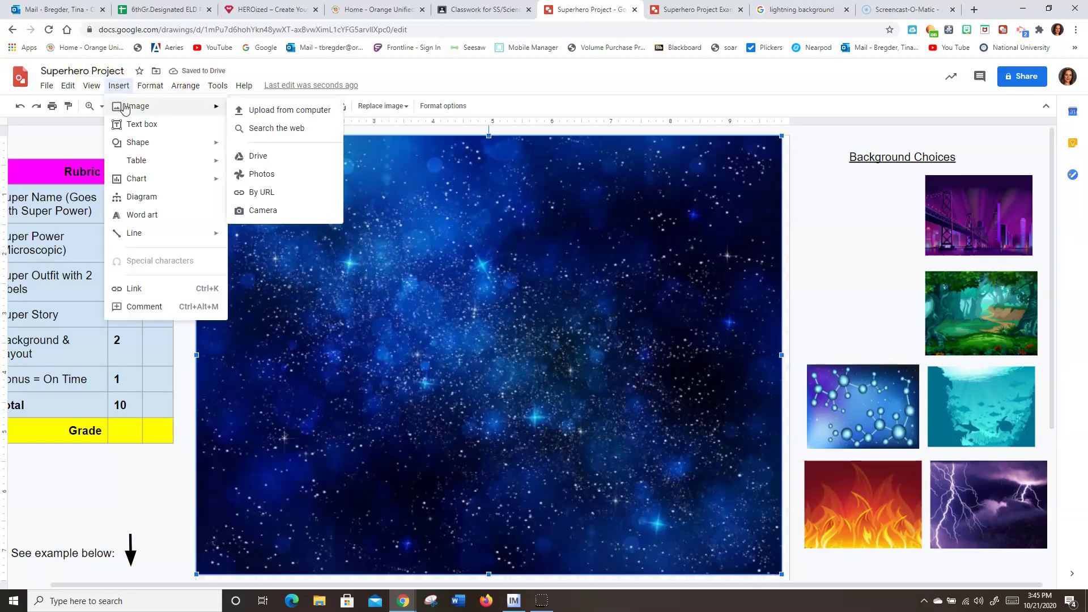
click(242, 113)
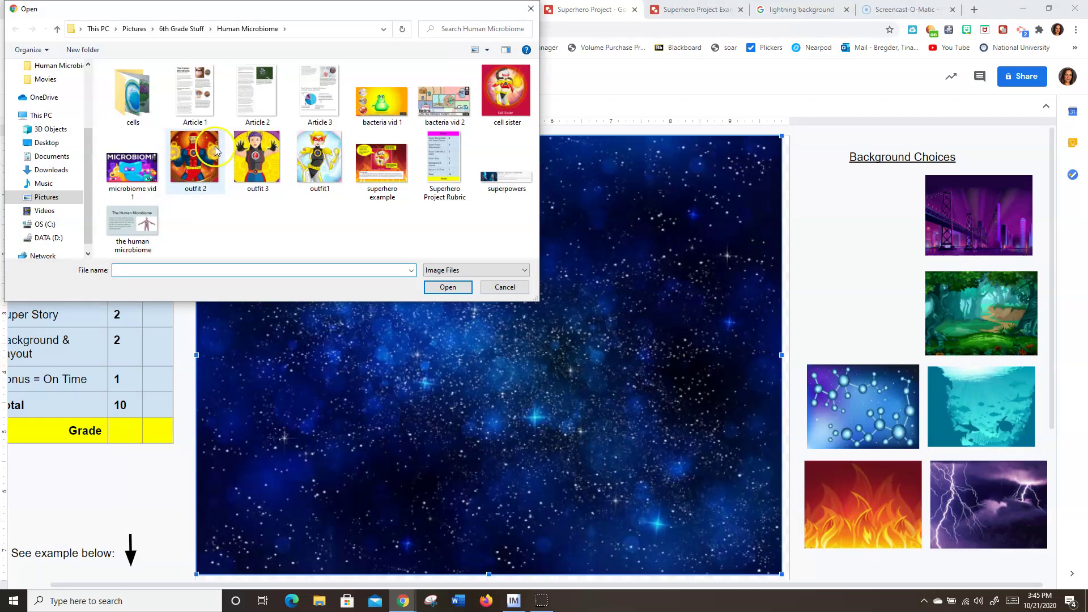
double_click(506, 92)
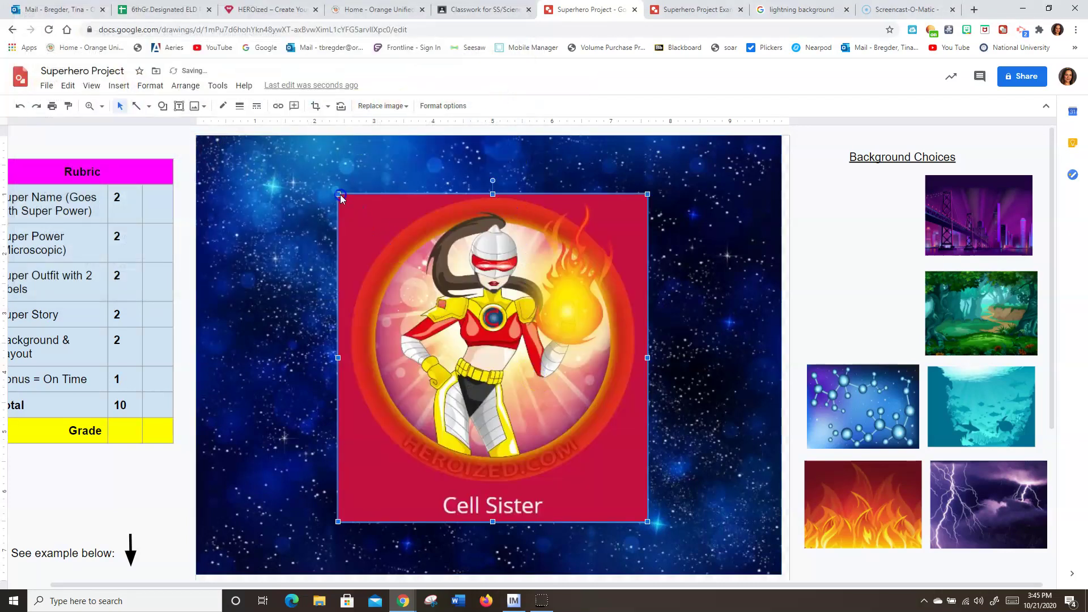
Step: Shrink the Cell Sister image by its corner handle and centre it over the starry background
drag(339, 196, 442, 303)
drag(514, 351, 483, 293)
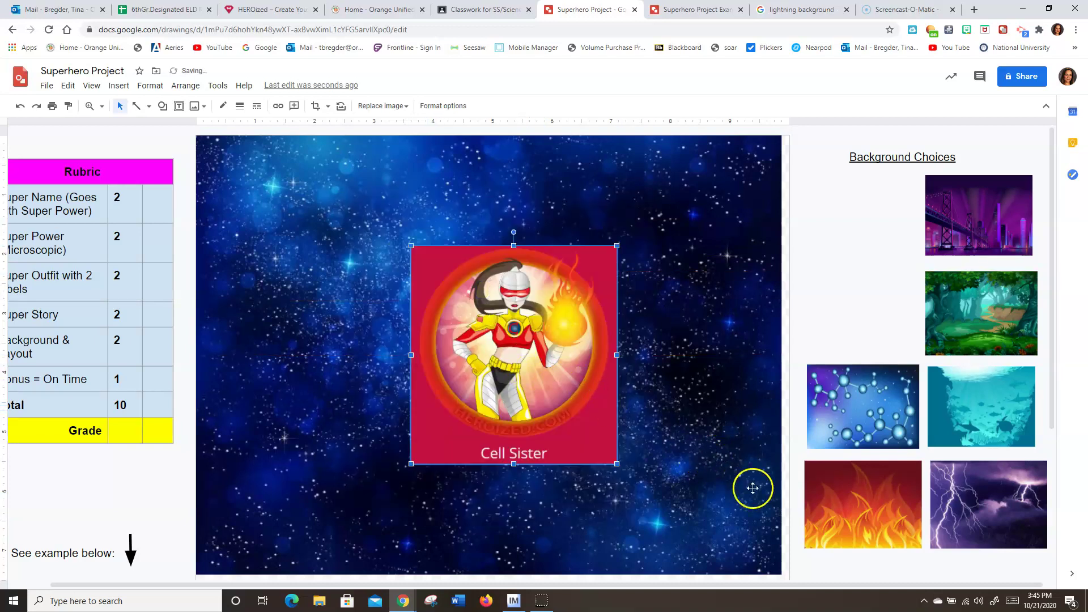